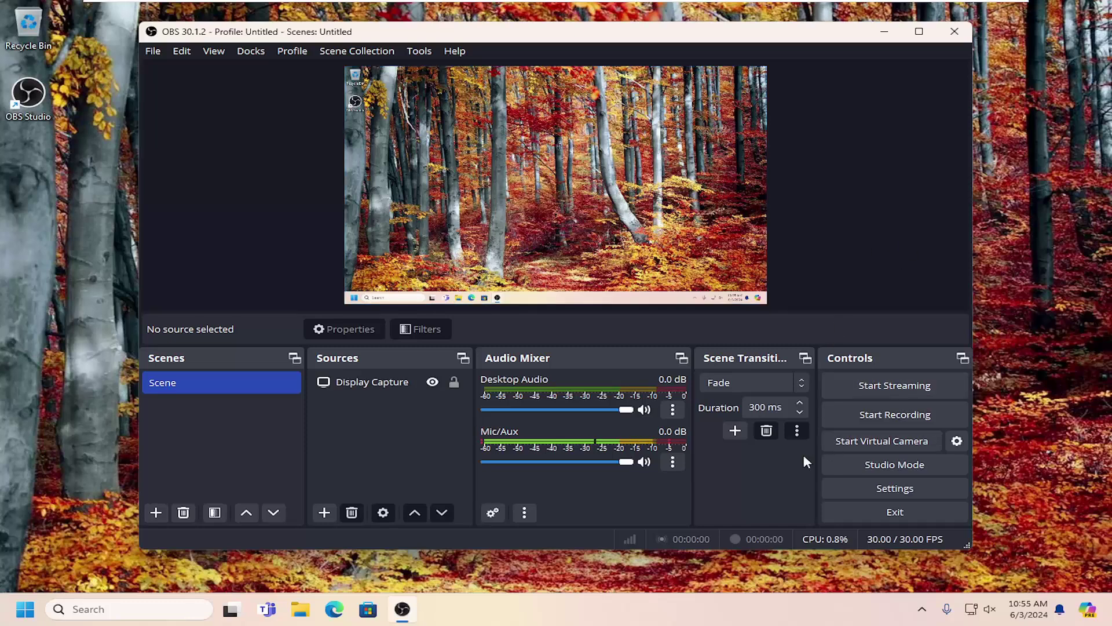
Open OBS Settings to the Advanced page, where Process Priority shows Normal
left_click(877, 493)
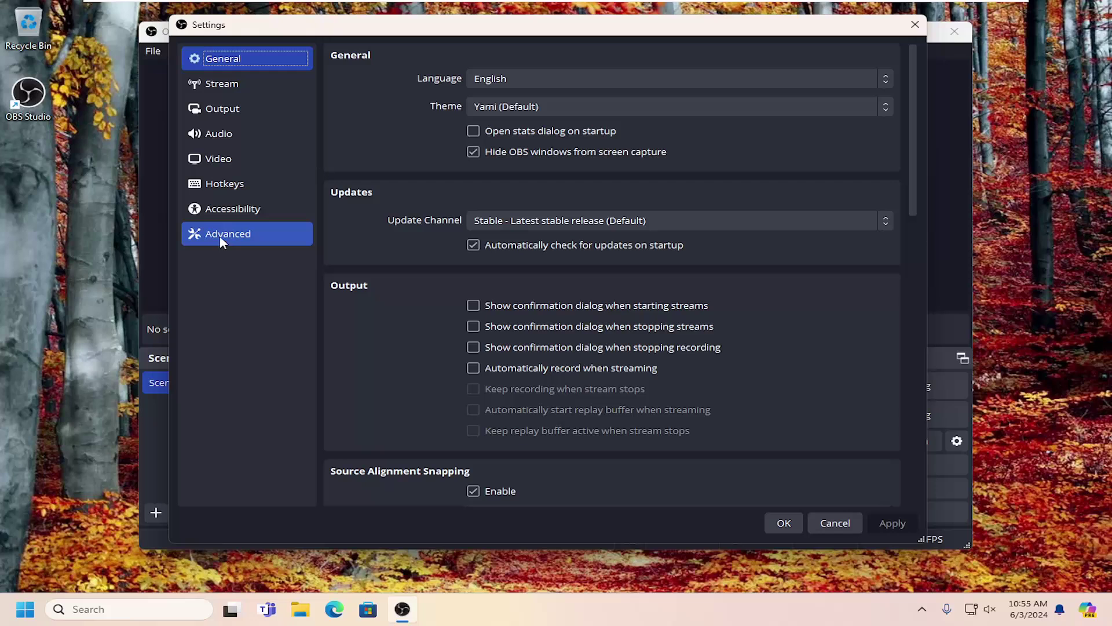
left_click(229, 235)
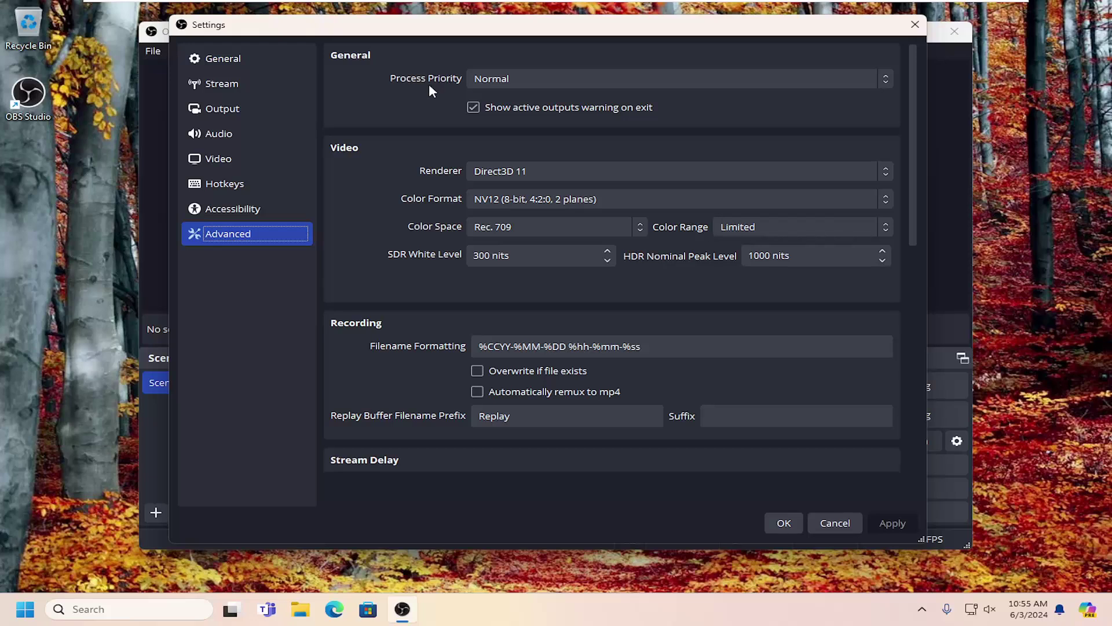
left_click(873, 80)
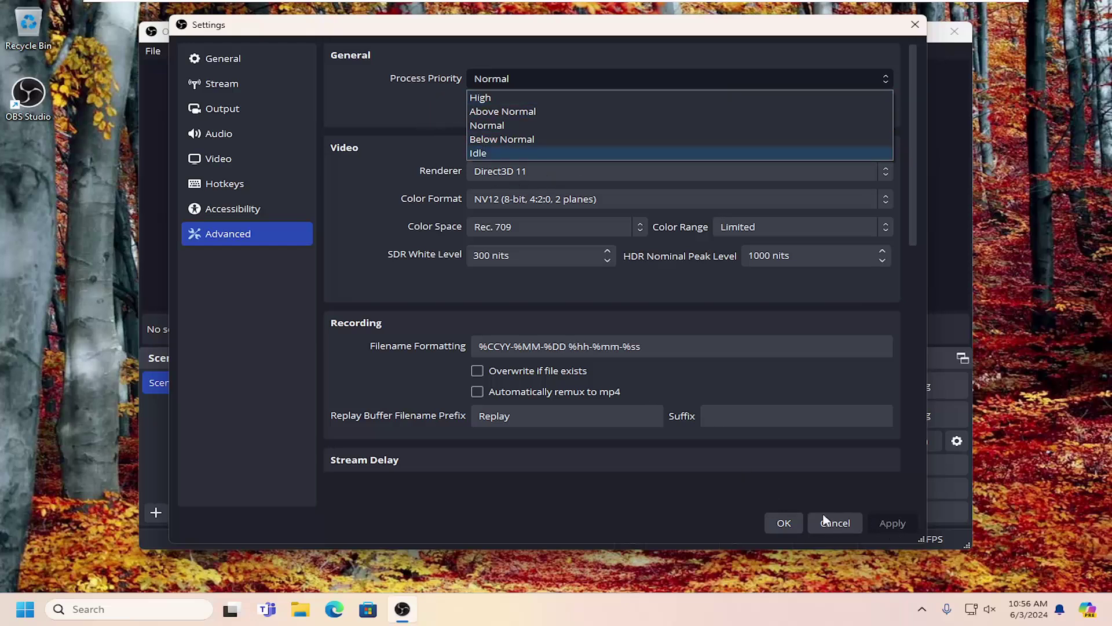
Review the Process Priority and Renderer lists, leaving Normal and Direct3D 11, then confirm Settings with OK
left_click(668, 492)
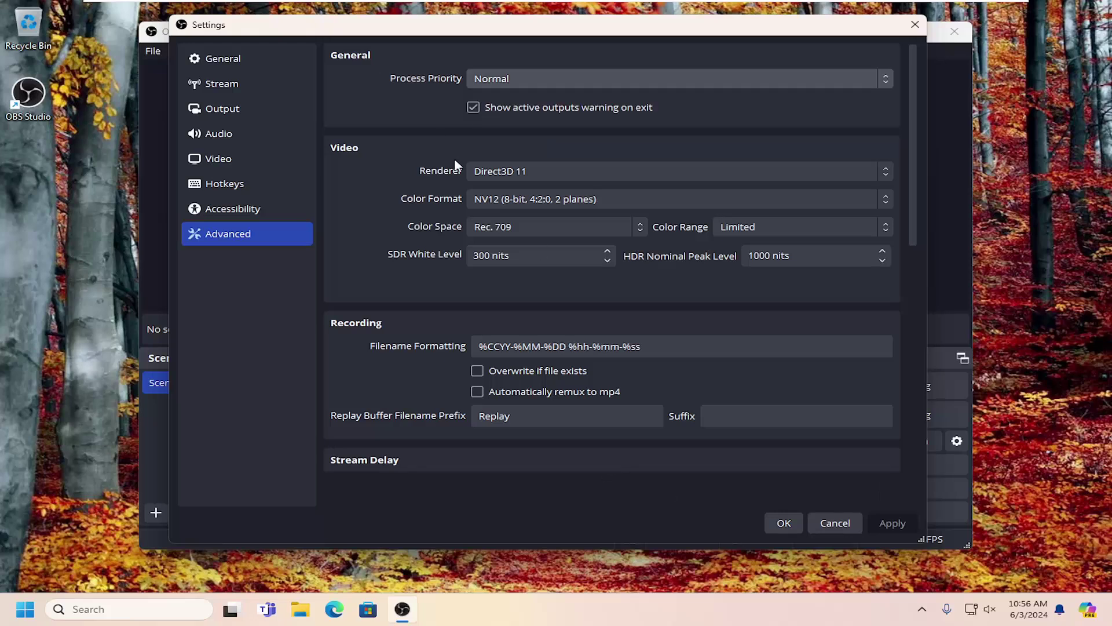
left_click(522, 171)
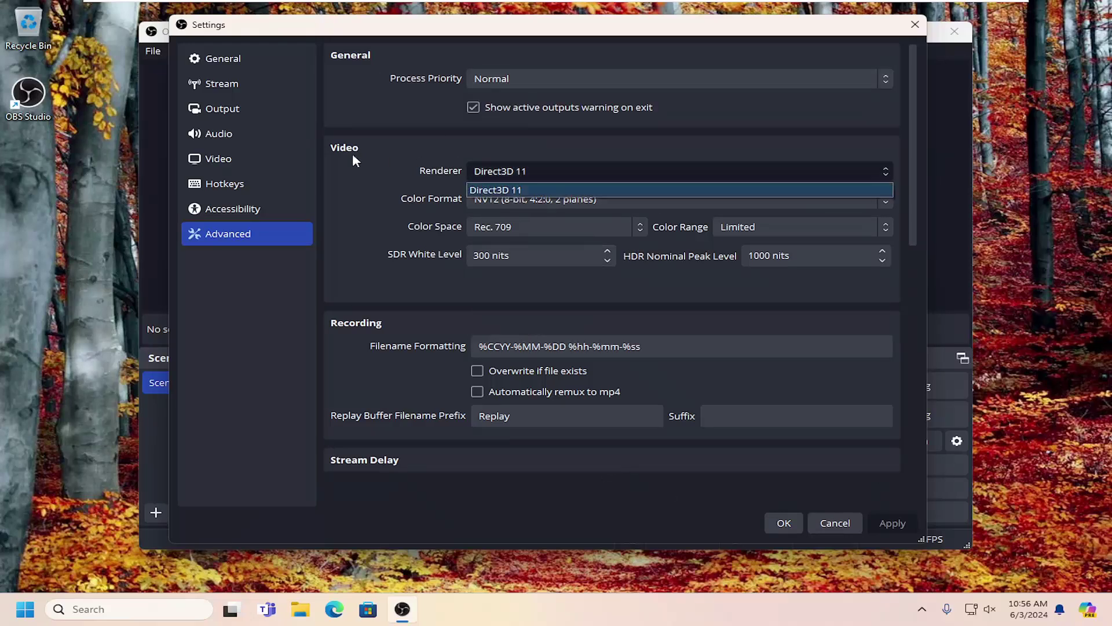
left_click(352, 153)
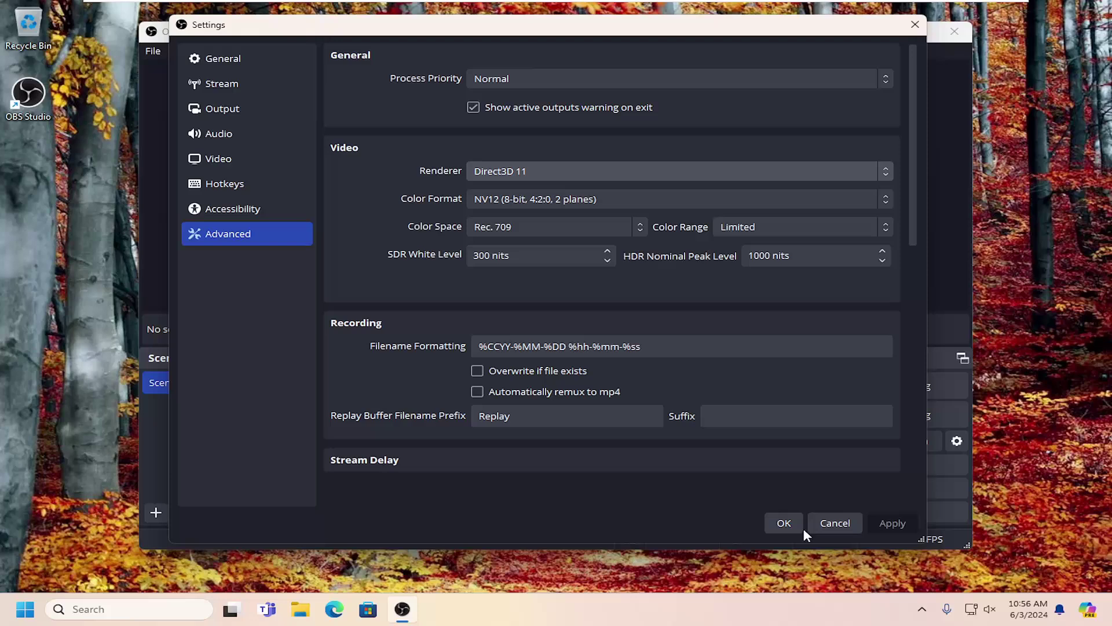
left_click(785, 525)
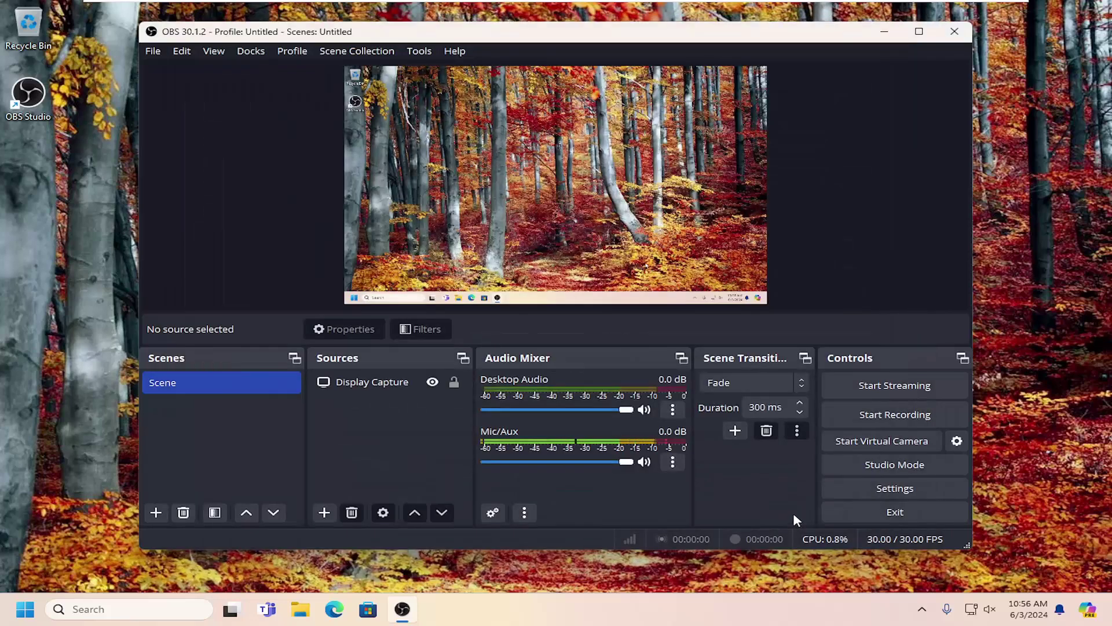